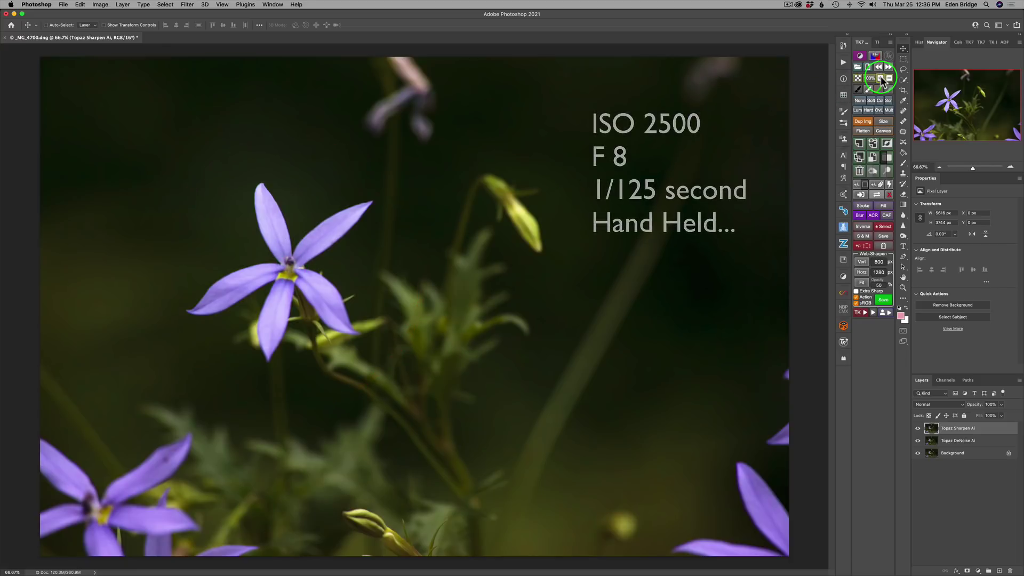
# Step: Magnify the photo to 200%, then to 300%, centred on the middle purple flower
pyautogui.click(859, 79)
pyautogui.click(857, 80)
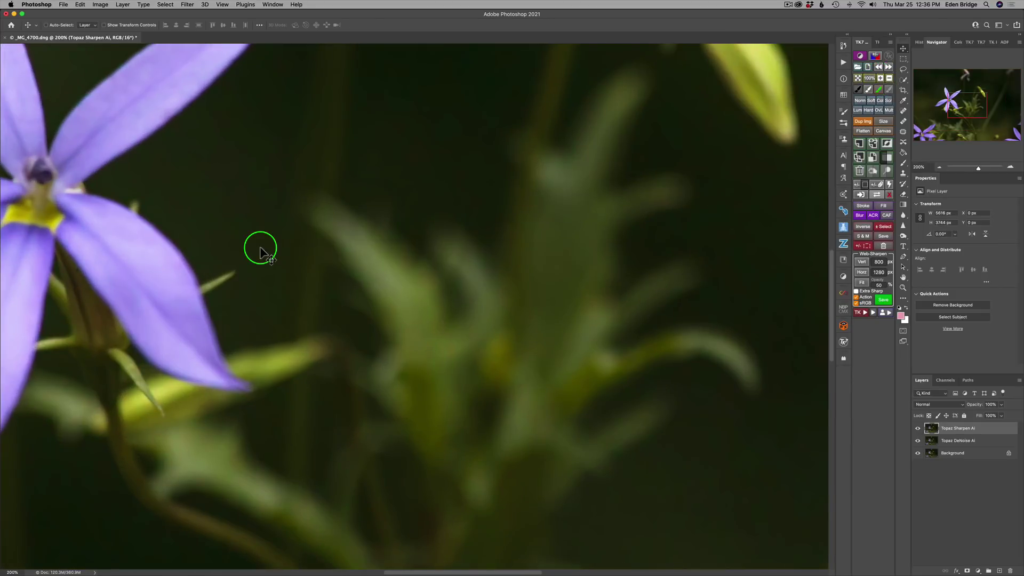
pyautogui.hscroll(-10, 259, 245)
pyautogui.scroll(3, 258, 245)
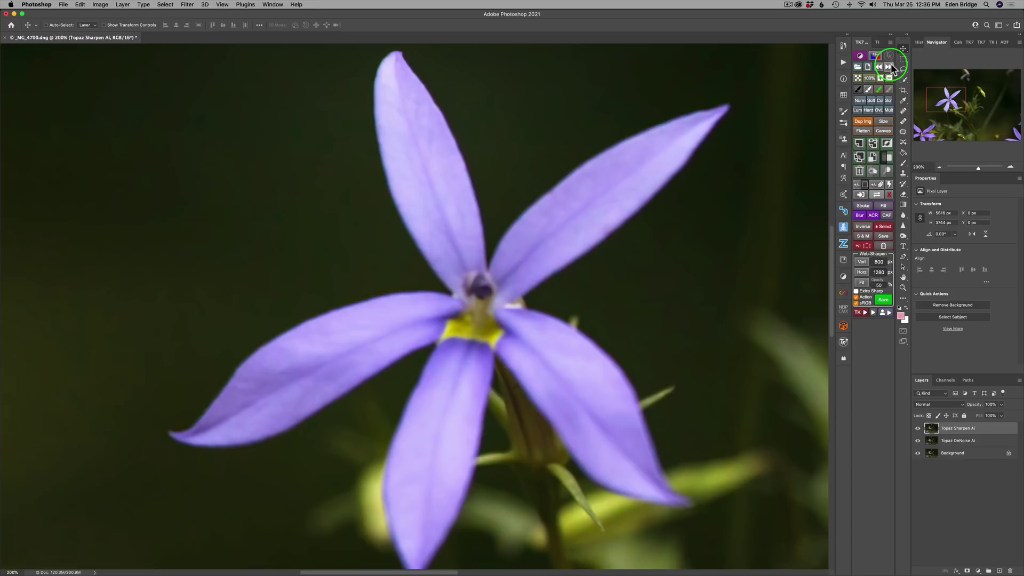
pyautogui.click(880, 78)
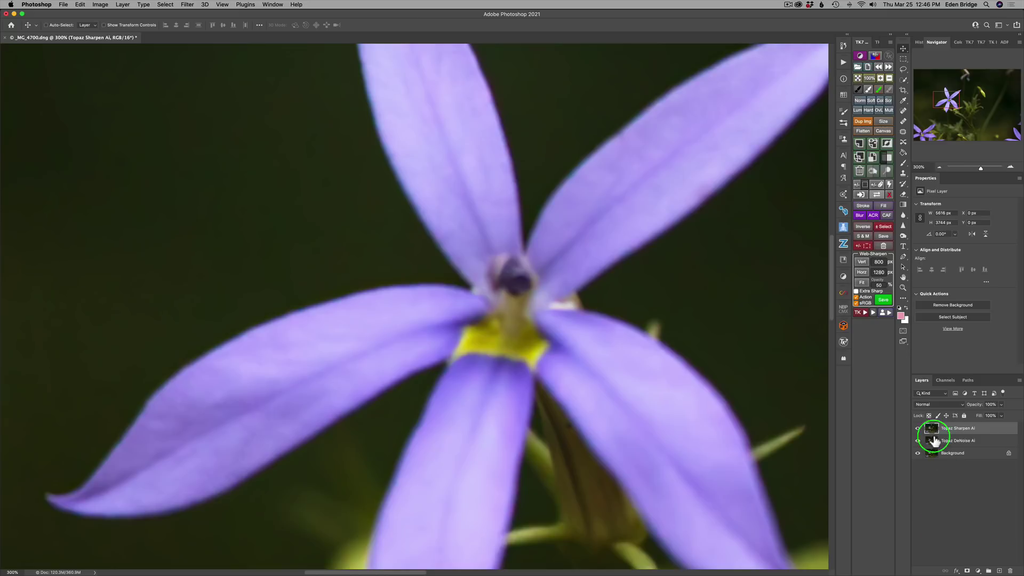
pyautogui.moveTo(919, 431); pyautogui.dragTo(919, 445)
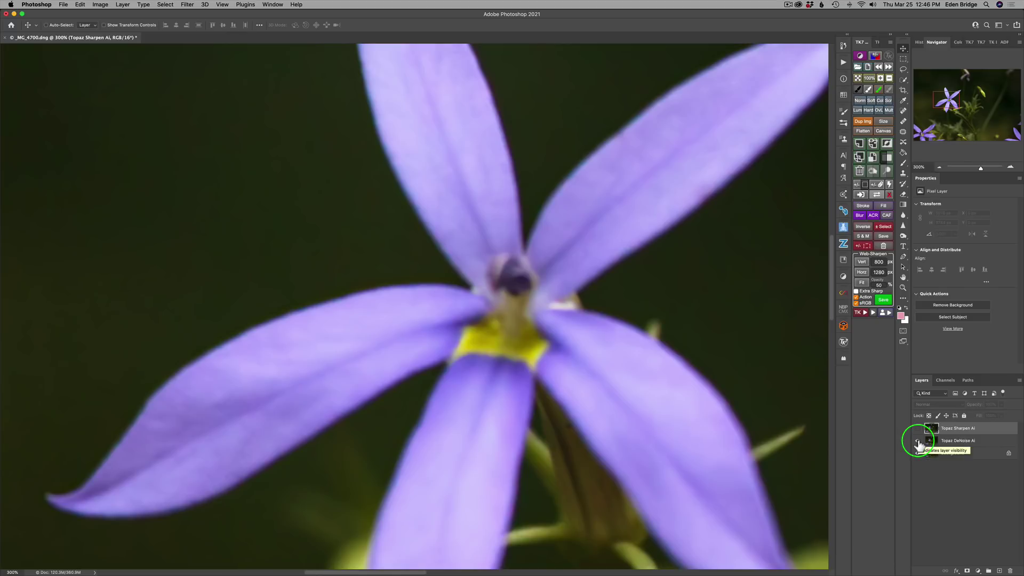
pyautogui.click(926, 434)
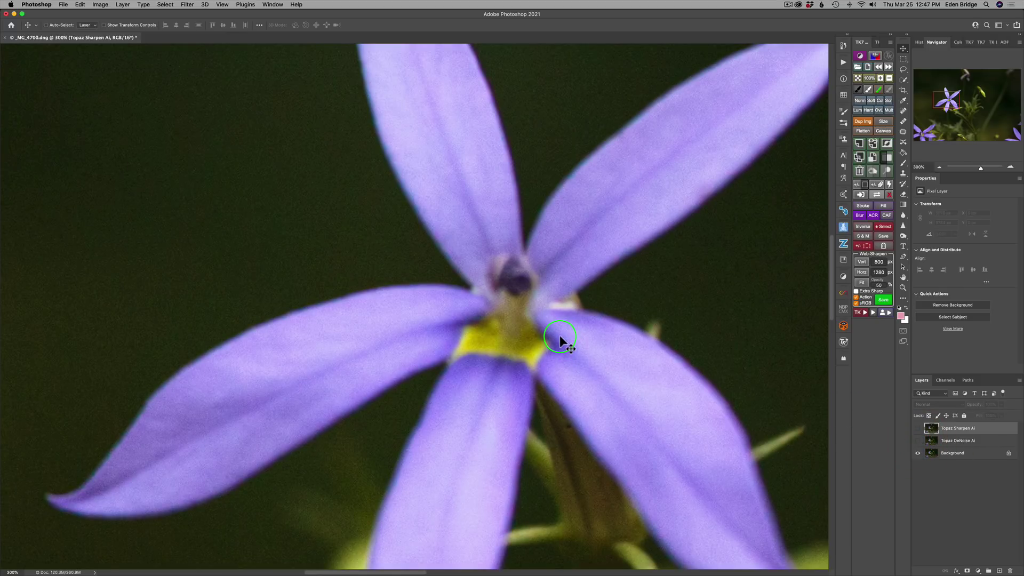
pyautogui.click(918, 441)
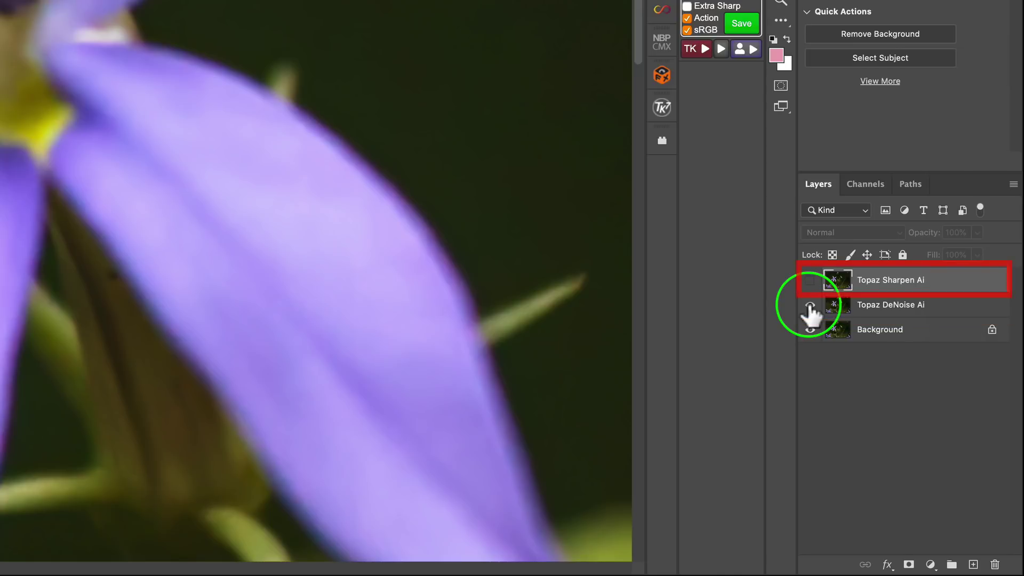
pyautogui.click(810, 281)
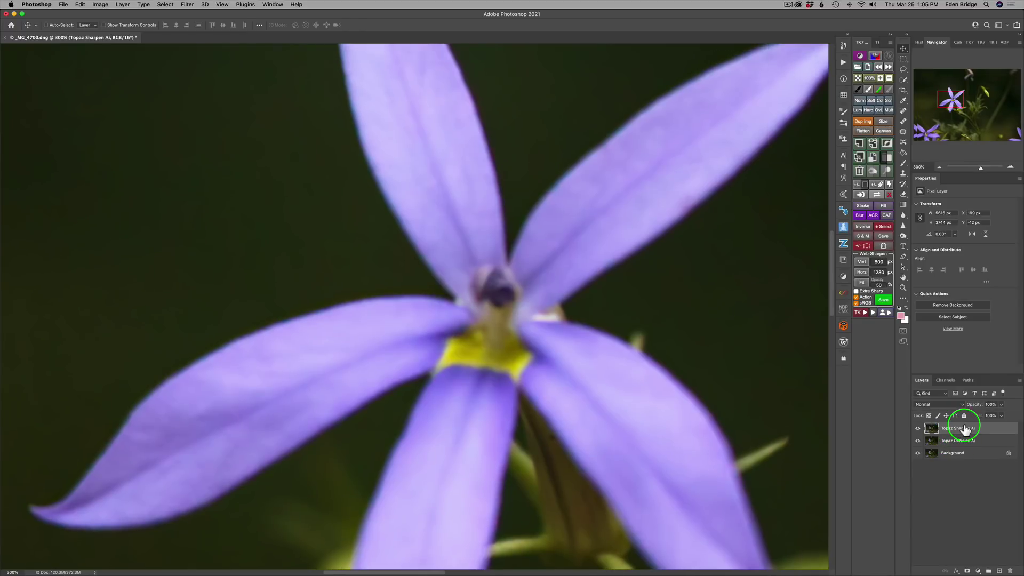
# Step: Zoom back out to the whole photo and launch Filter > Topaz Sharpen AI on the layer
pyautogui.click(858, 80)
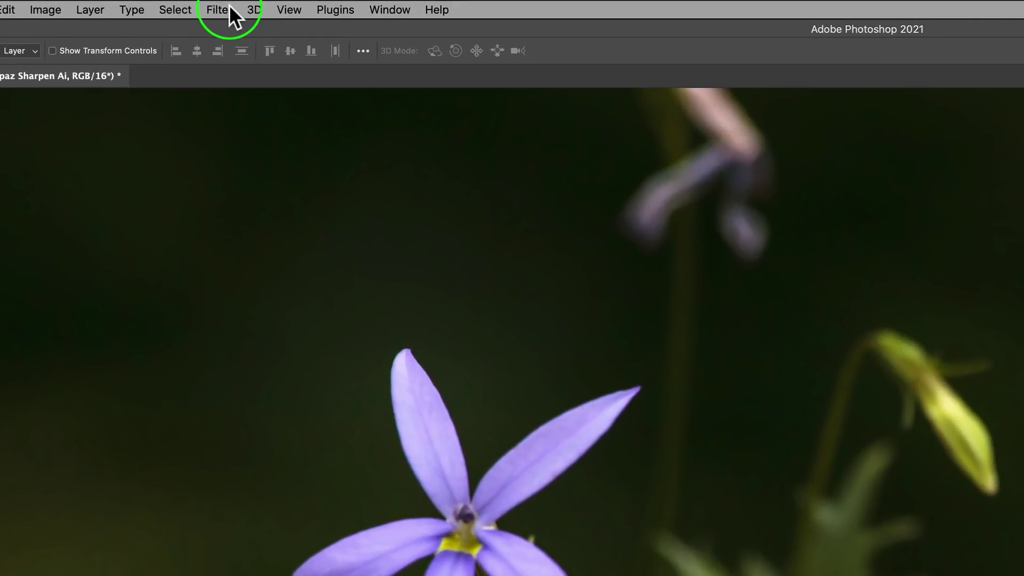
pyautogui.click(230, 9)
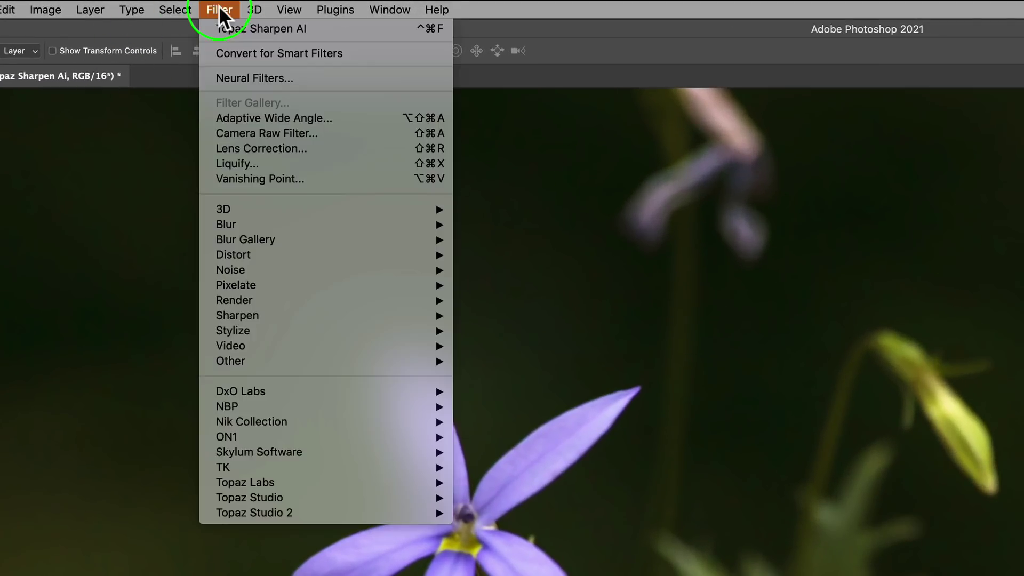
pyautogui.moveTo(259, 469)
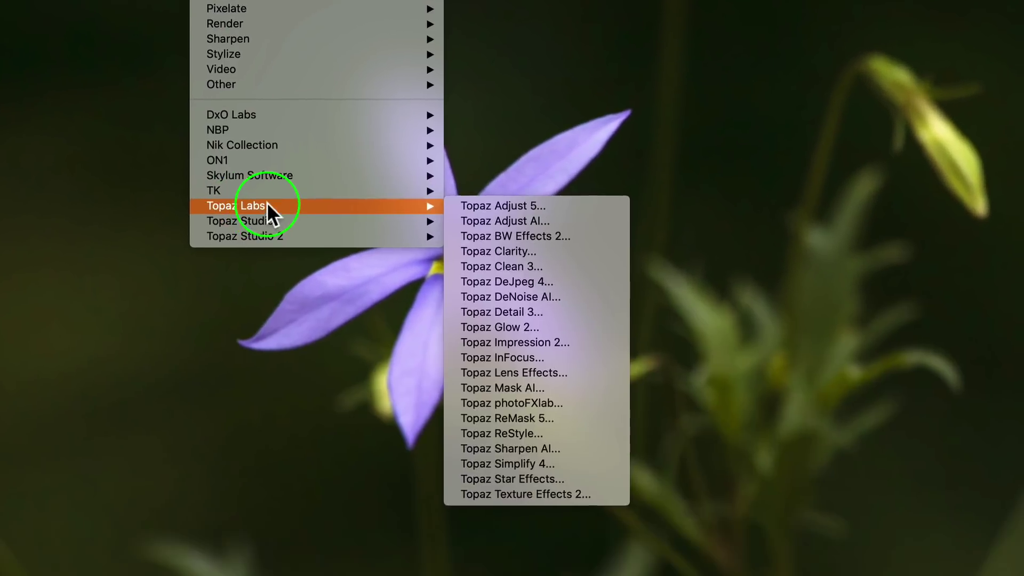
pyautogui.click(520, 447)
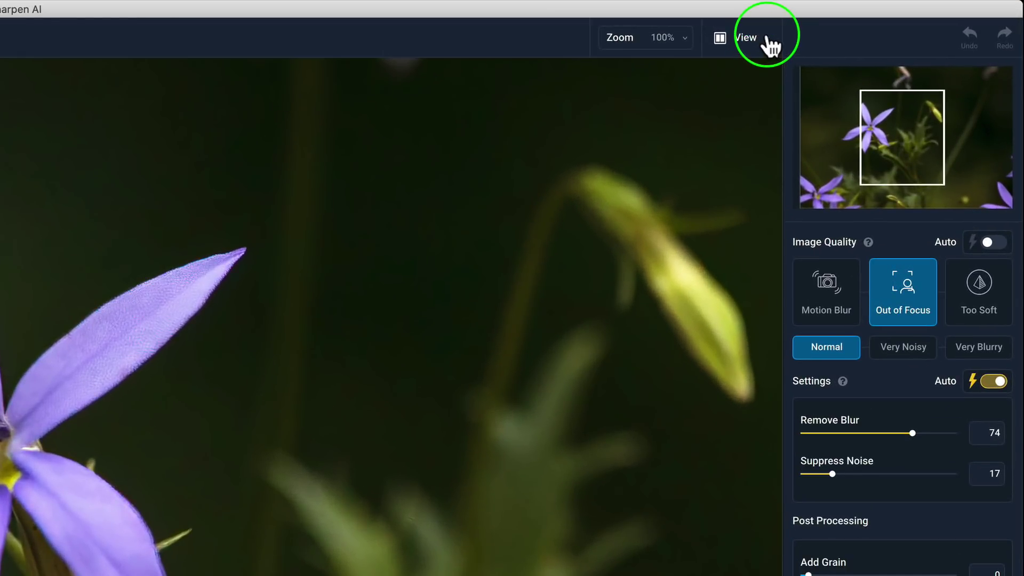
# Step: Keep the Side-by-side view and enable Auto, selecting Motion Blur at Remove Blur 53, Suppress Noise 27
pyautogui.click(768, 38)
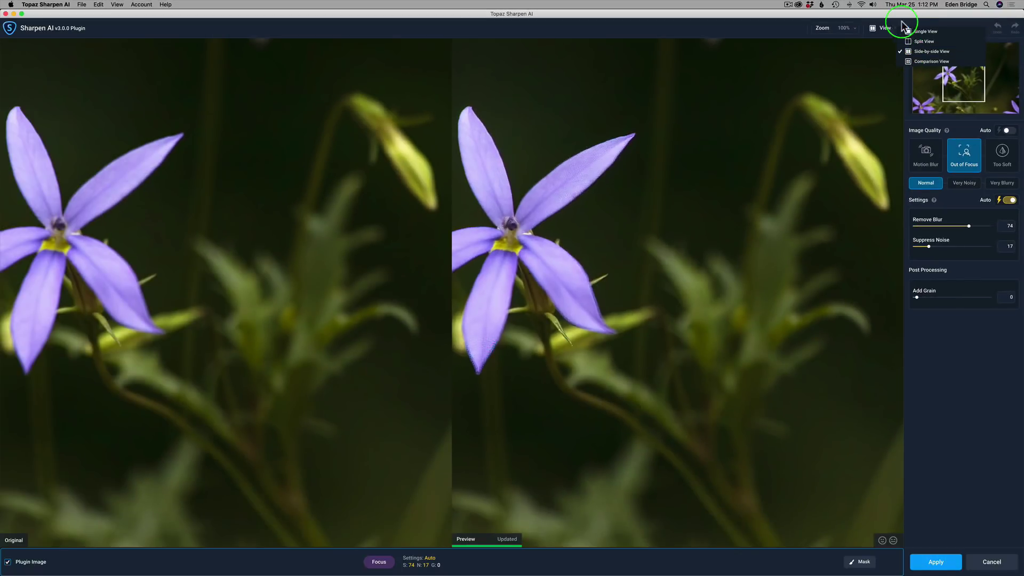
pyautogui.click(783, 27)
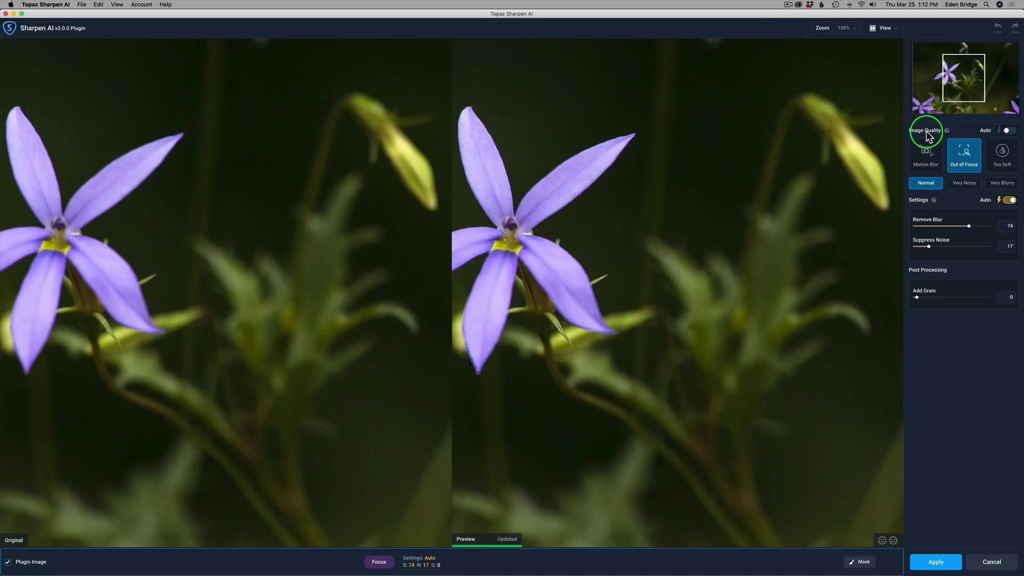
pyautogui.click(1008, 131)
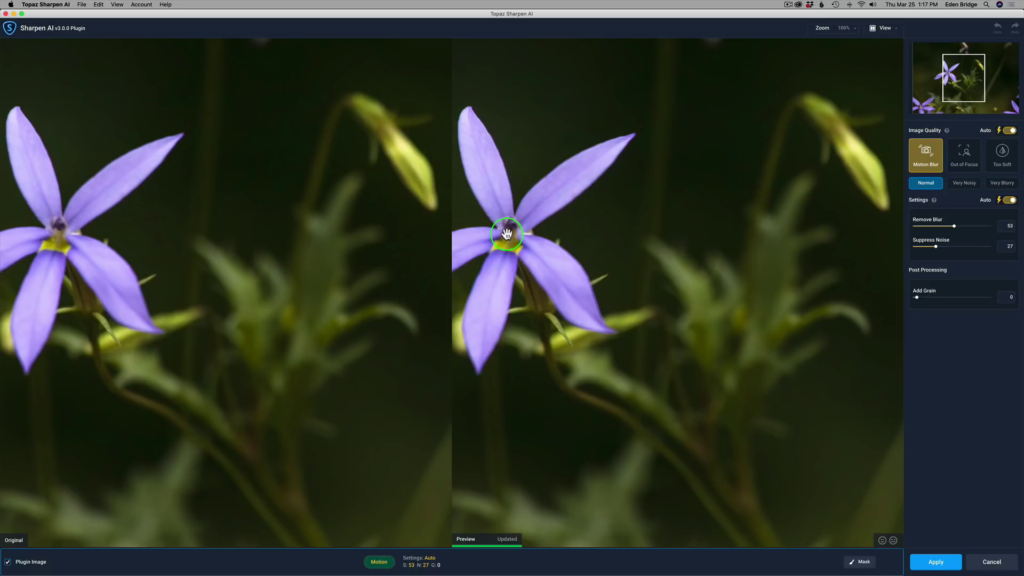
# Step: Pan the preview so the whole flower sits centred in the Original and Preview panes
pyautogui.moveTo(517, 235); pyautogui.dragTo(836, 233)
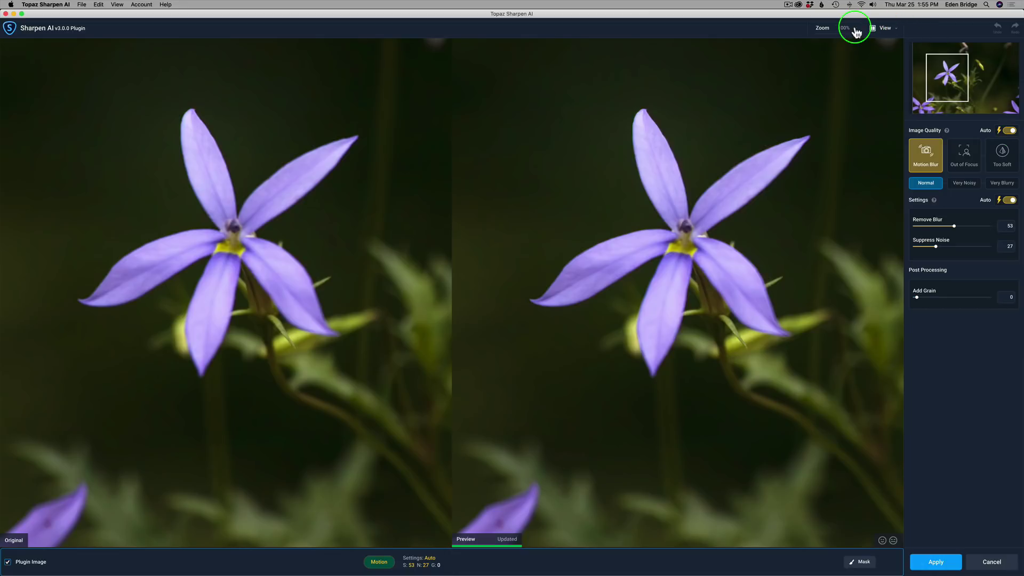
# Step: Zoom both comparison panes to 200% and lower Suppress Noise to 0
pyautogui.click(855, 32)
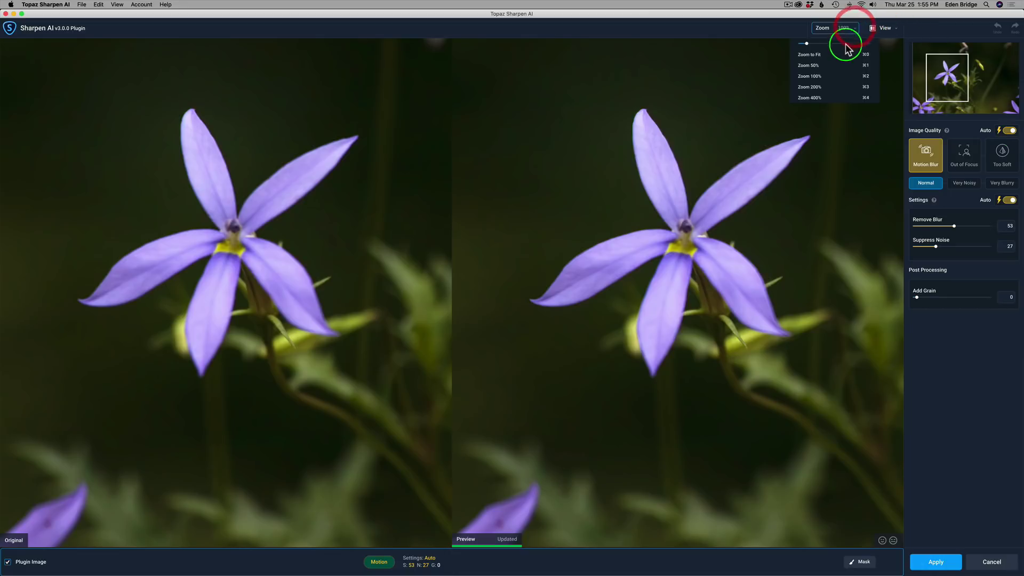
pyautogui.click(813, 87)
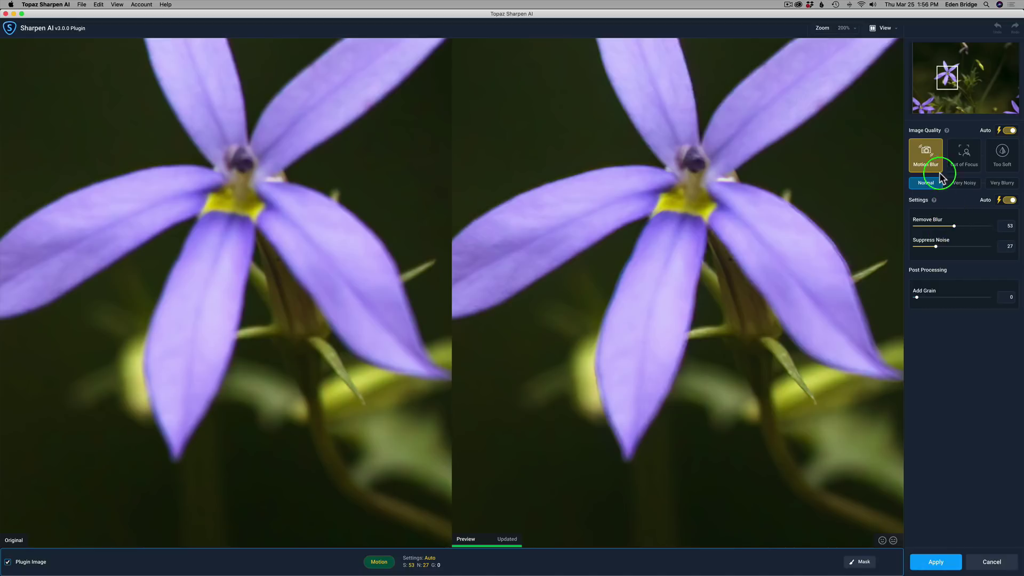
pyautogui.moveTo(937, 247); pyautogui.dragTo(904, 243)
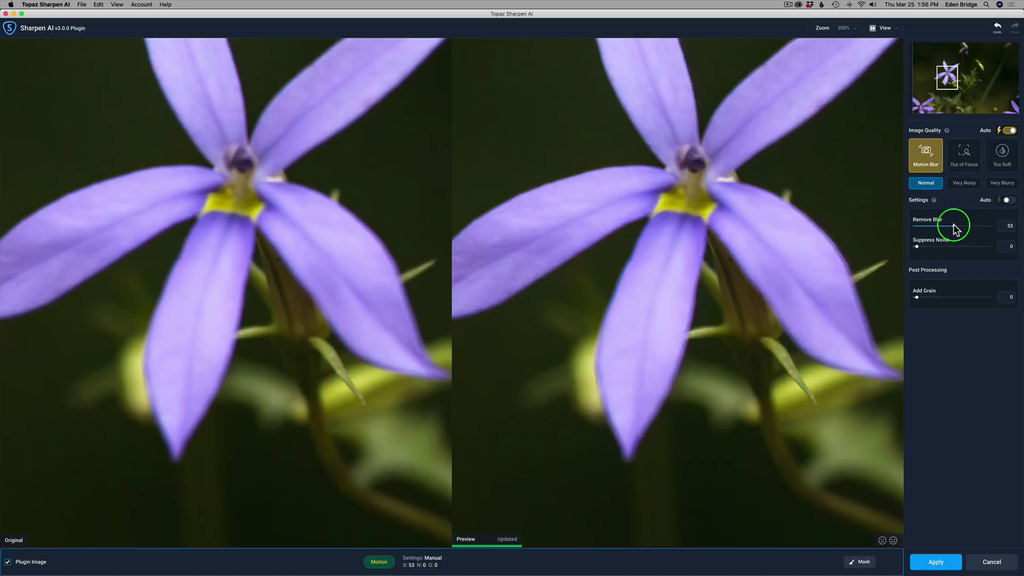
# Step: Raise Remove Blur to 100 and pan to show more of the upper petals
pyautogui.moveTo(954, 225); pyautogui.dragTo(987, 228)
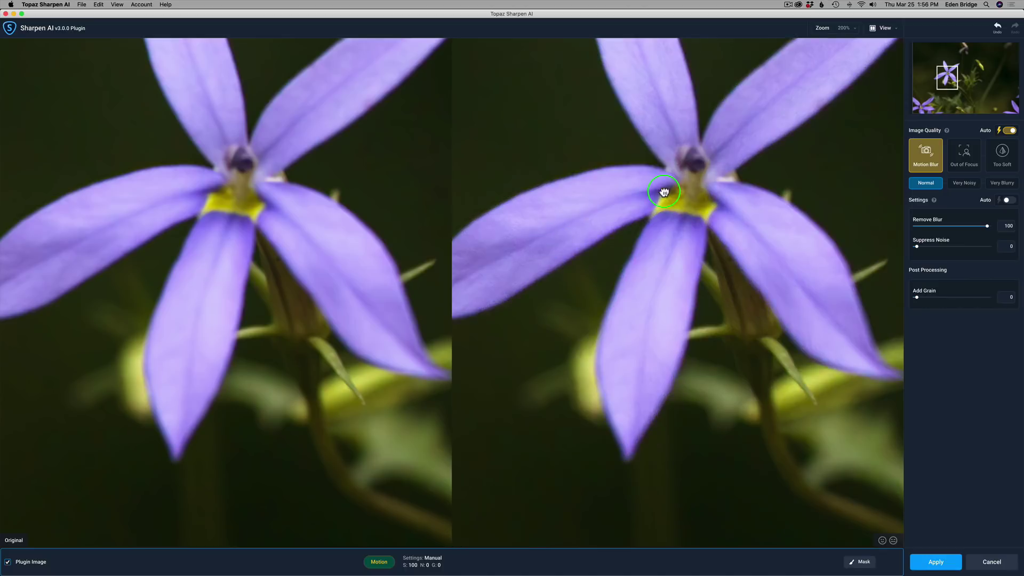
pyautogui.moveTo(663, 201); pyautogui.dragTo(674, 379)
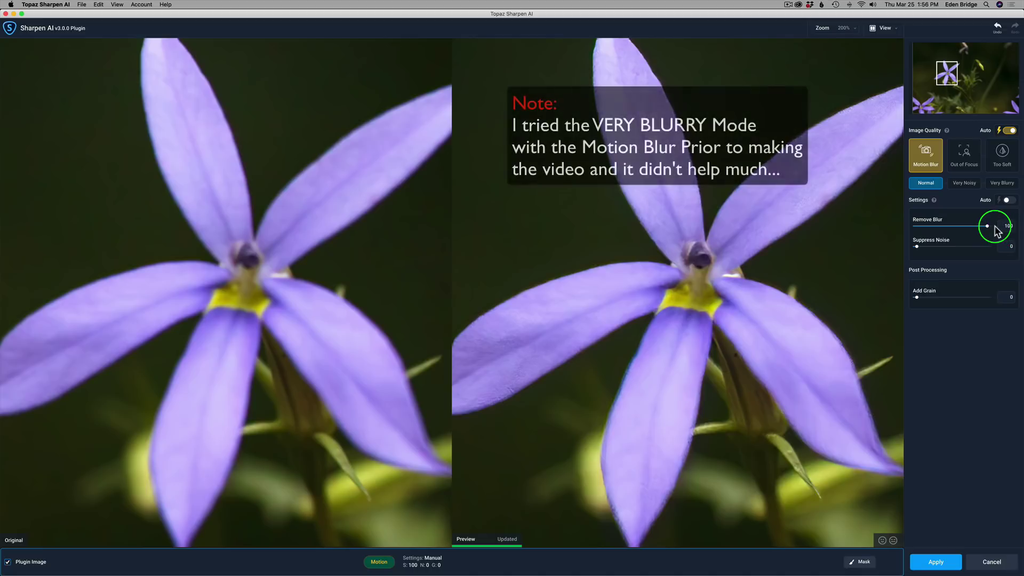
# Step: Try Out of Focus with Auto settings, then switch to Too Soft (Remove Blur 69, Suppress Noise 20)
pyautogui.click(968, 160)
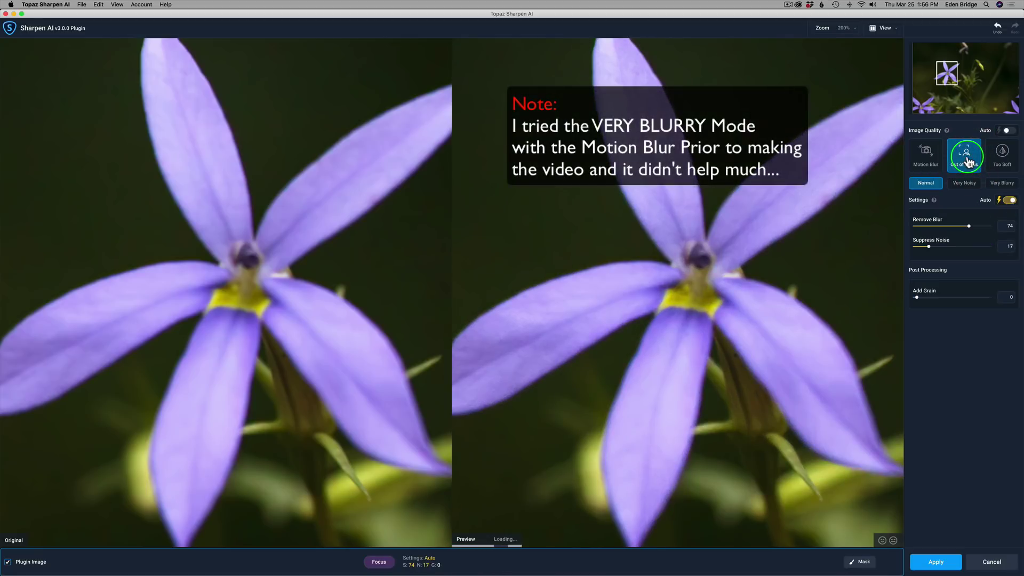
pyautogui.click(1005, 200)
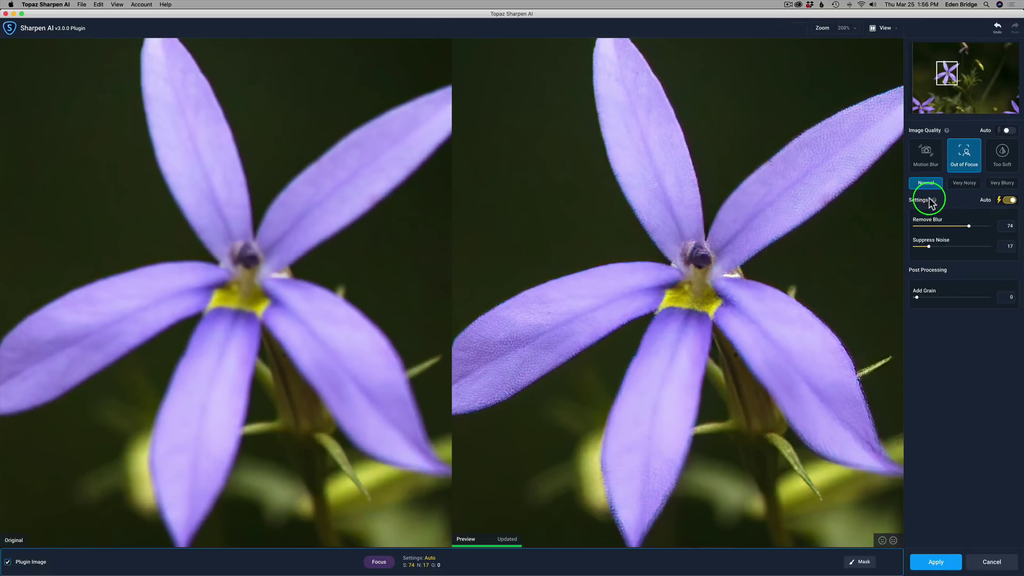
pyautogui.click(1004, 155)
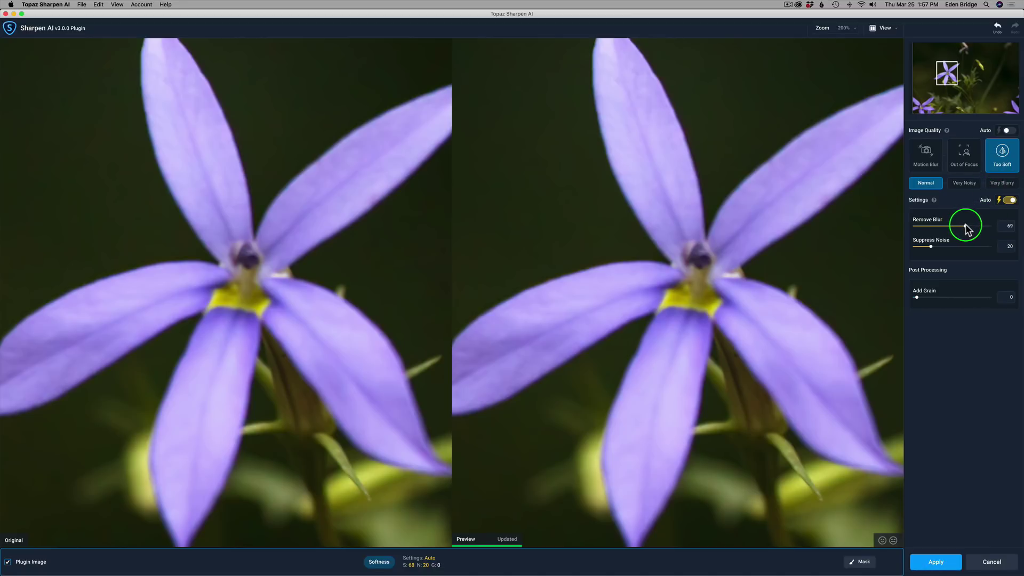
# Step: Set the Too Soft model's Remove Blur to 96 and Suppress Noise to 0
pyautogui.moveTo(963, 224); pyautogui.dragTo(984, 227)
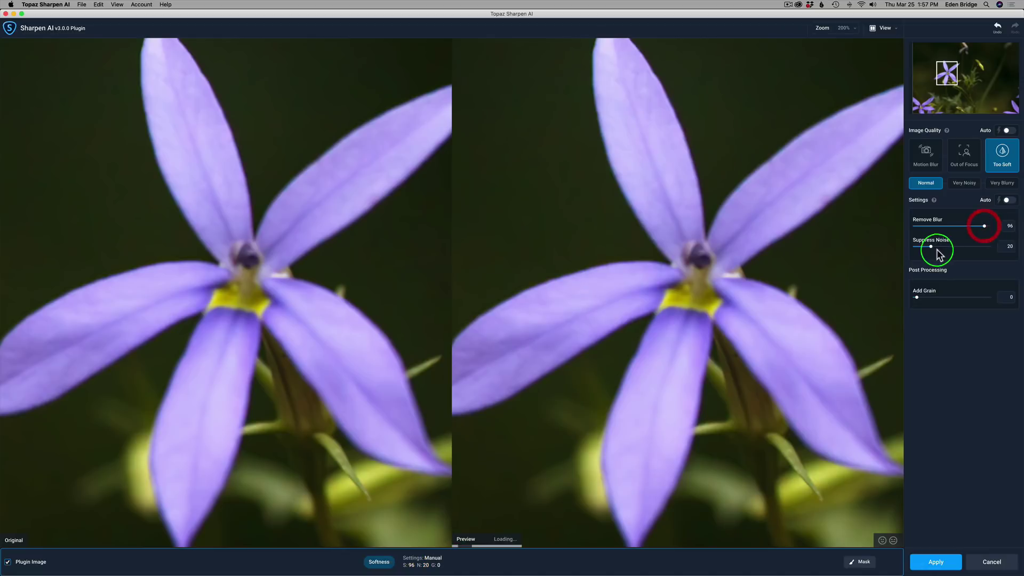
pyautogui.click(931, 246)
pyautogui.moveTo(931, 246); pyautogui.dragTo(905, 244)
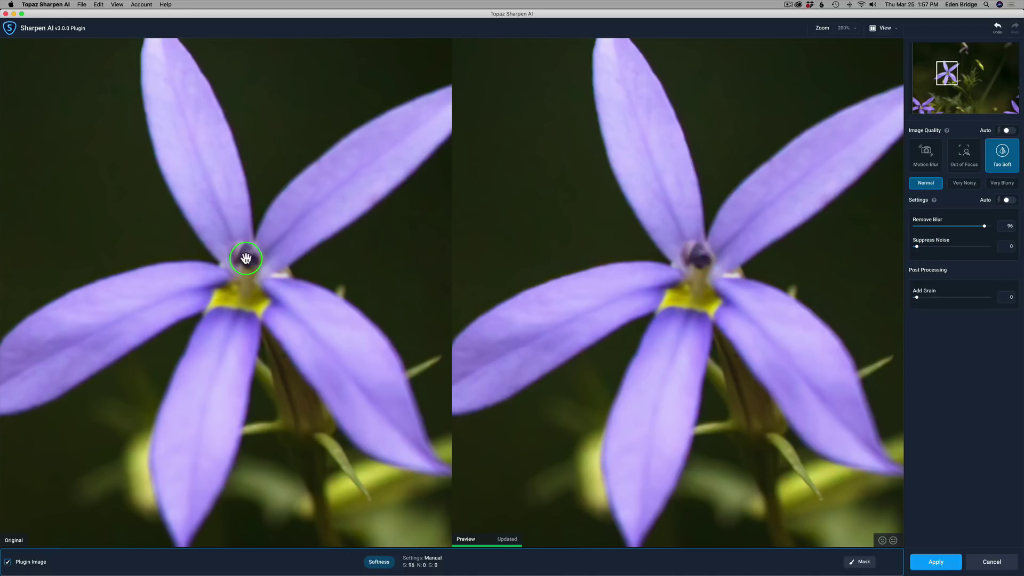
# Step: Choose Very Blurry strength and pan both panes to compare the upper petals
pyautogui.click(1002, 184)
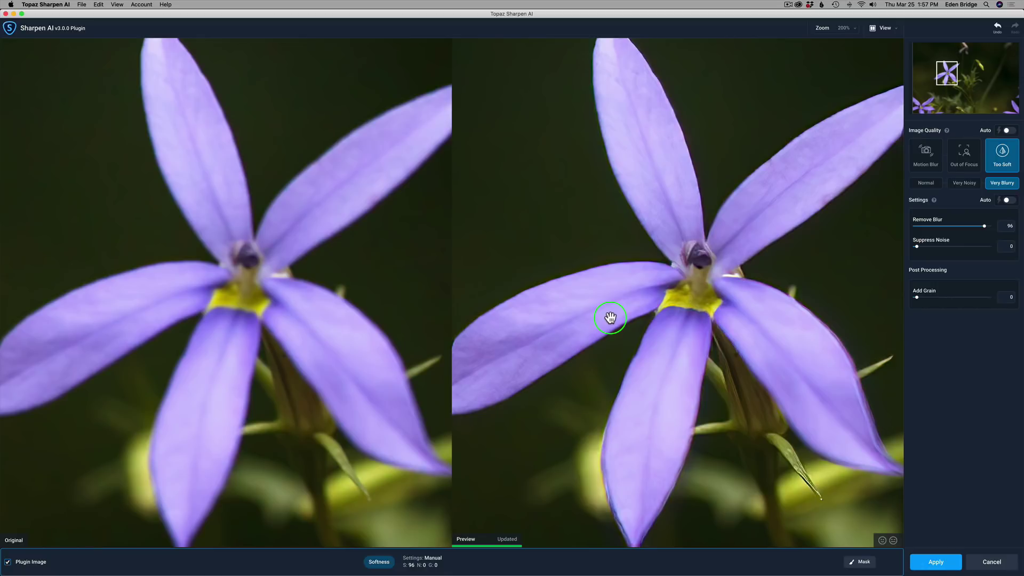
pyautogui.moveTo(648, 304); pyautogui.dragTo(714, 291)
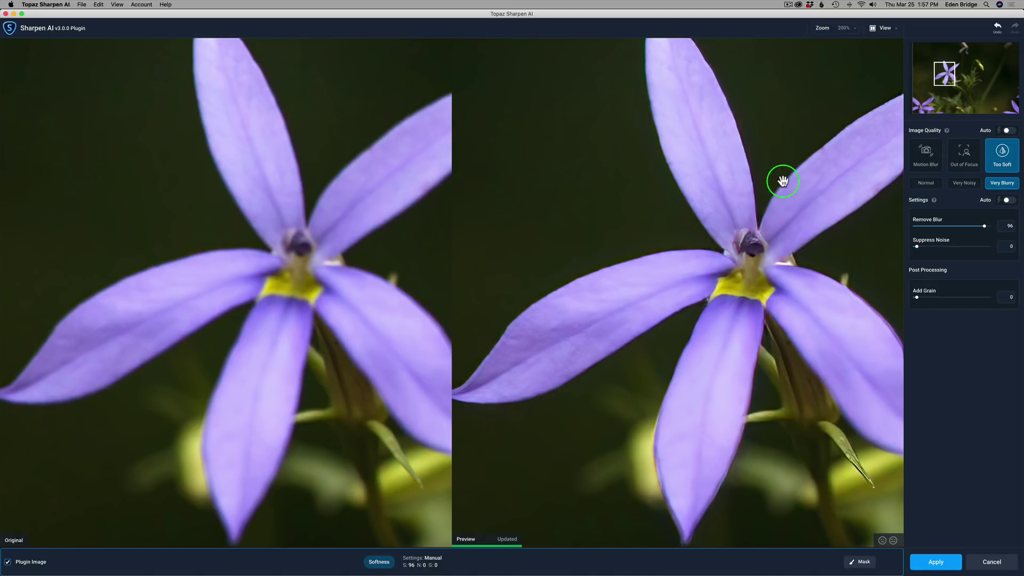
pyautogui.moveTo(638, 245); pyautogui.dragTo(527, 224)
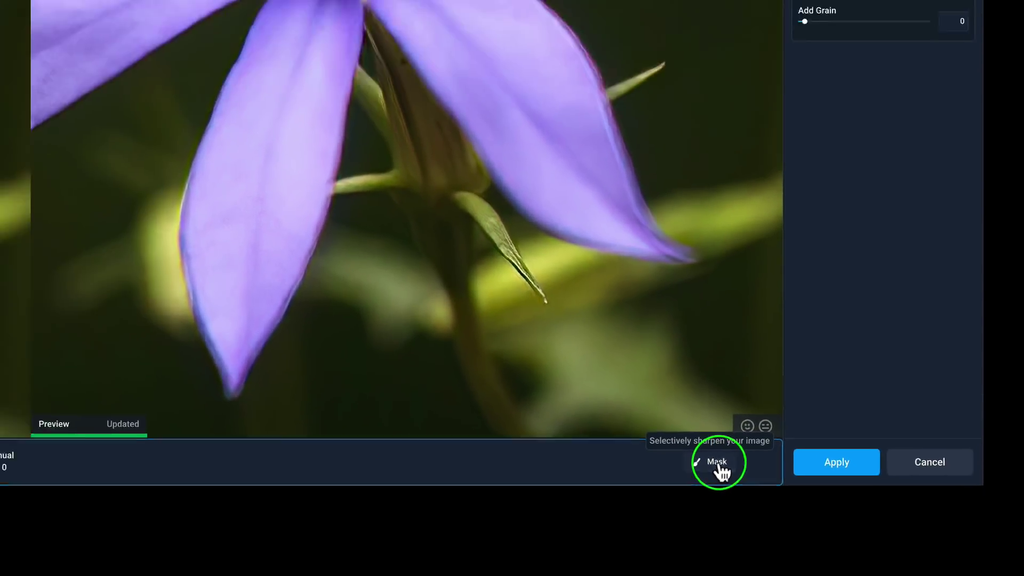
# Step: Enter masking mode and zoom the single preview to 100% to see the flower
pyautogui.click(644, 415)
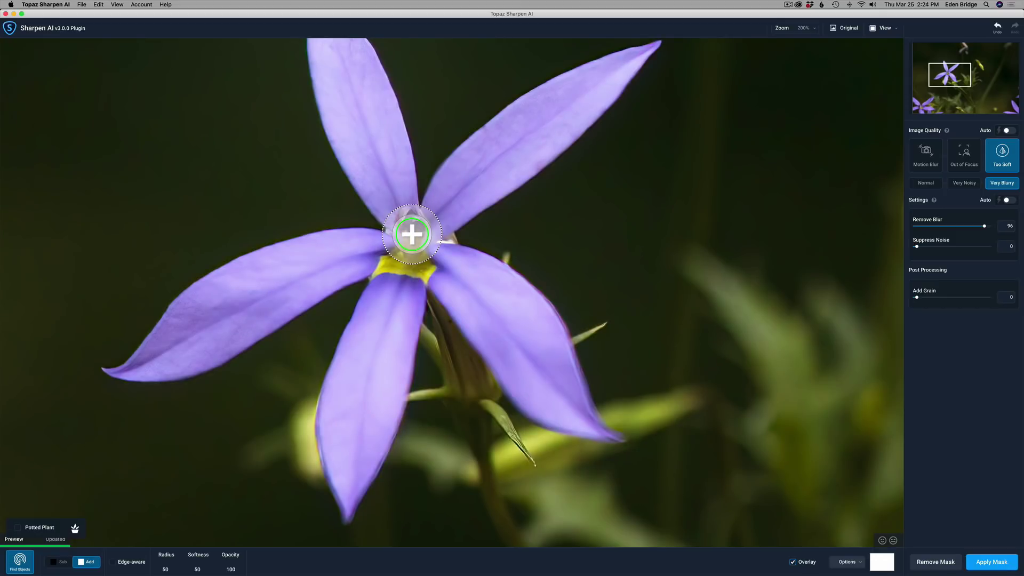
pyautogui.click(814, 29)
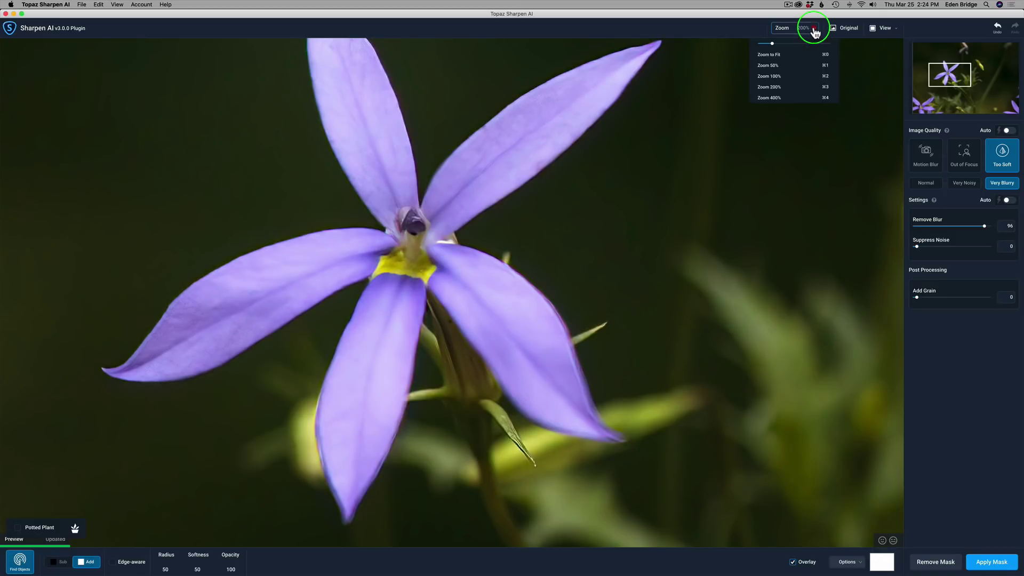
pyautogui.click(789, 79)
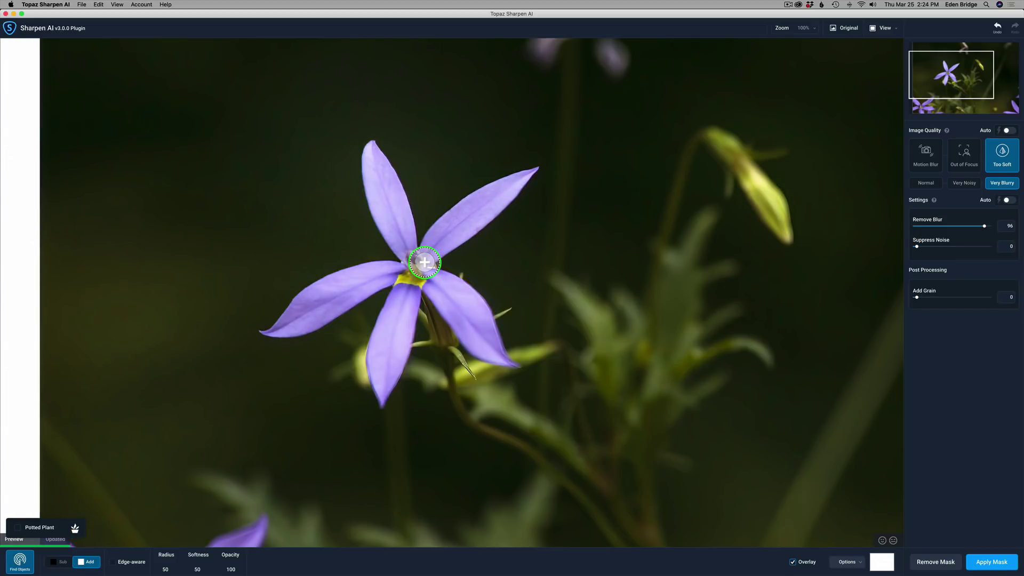
# Step: Set the mask brush to Radius 84 and Softness 56, checking the Options list
pyautogui.click(166, 564)
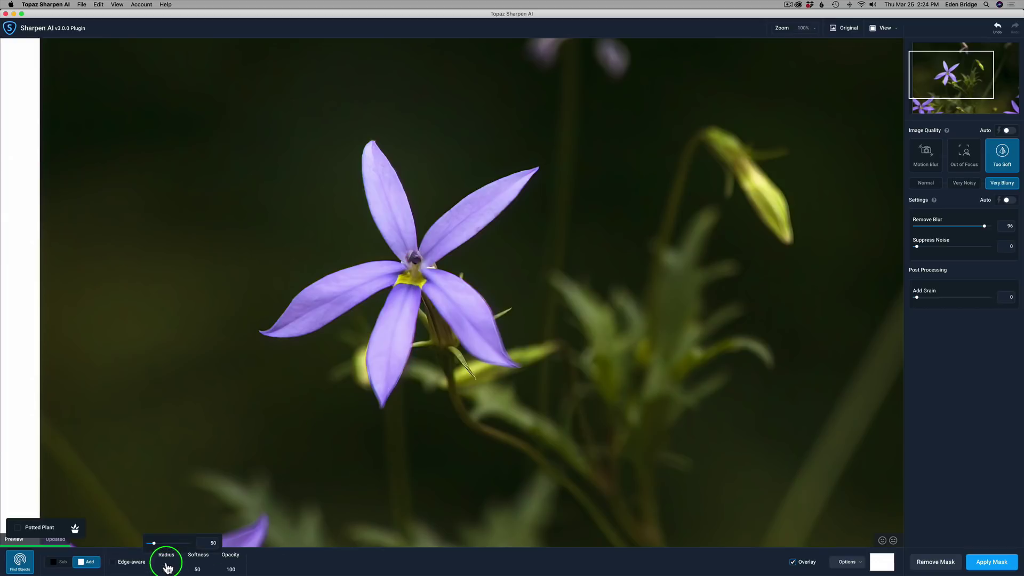
pyautogui.moveTo(160, 543); pyautogui.dragTo(204, 549)
pyautogui.click(195, 558)
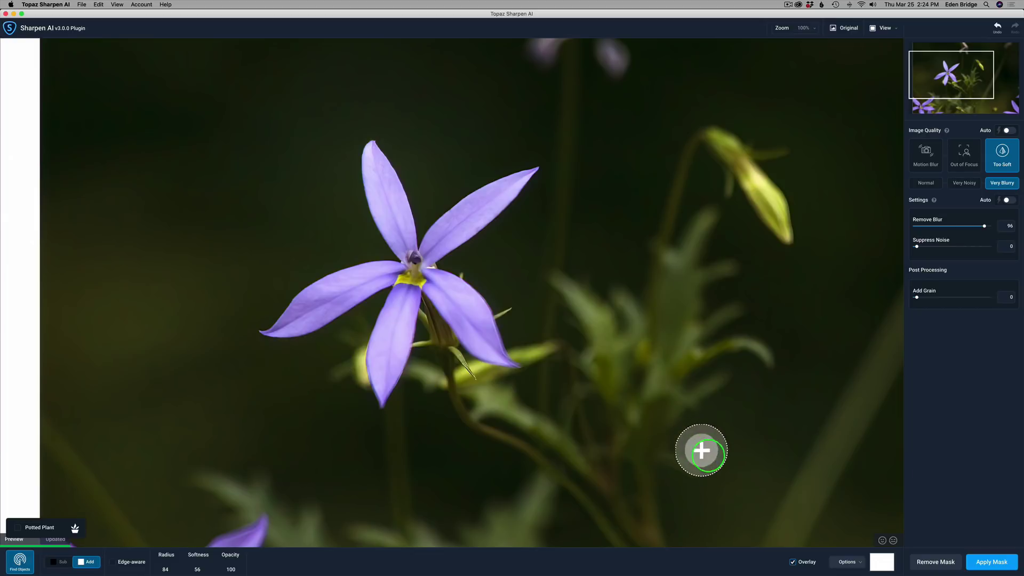
pyautogui.click(860, 565)
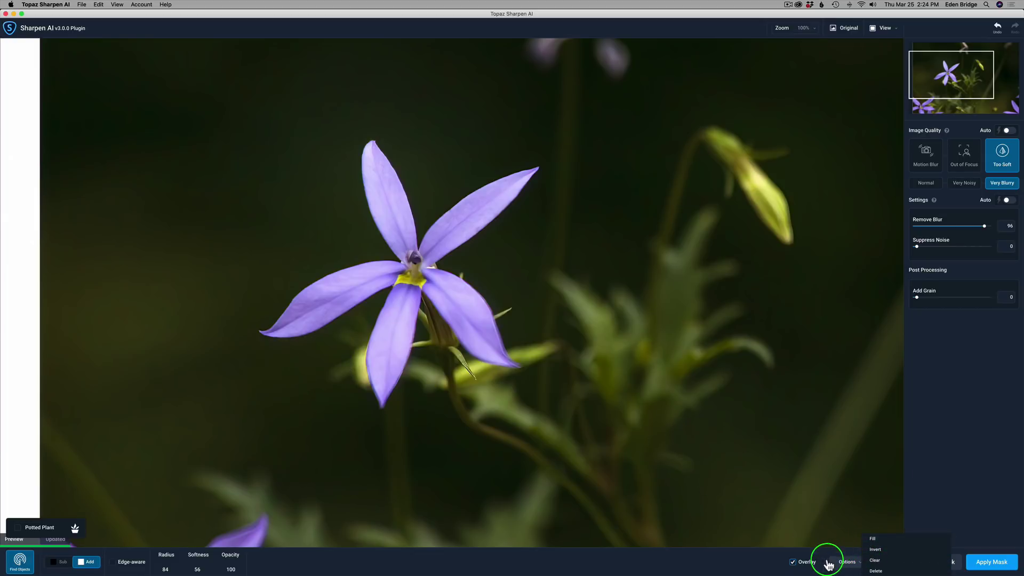
pyautogui.click(747, 559)
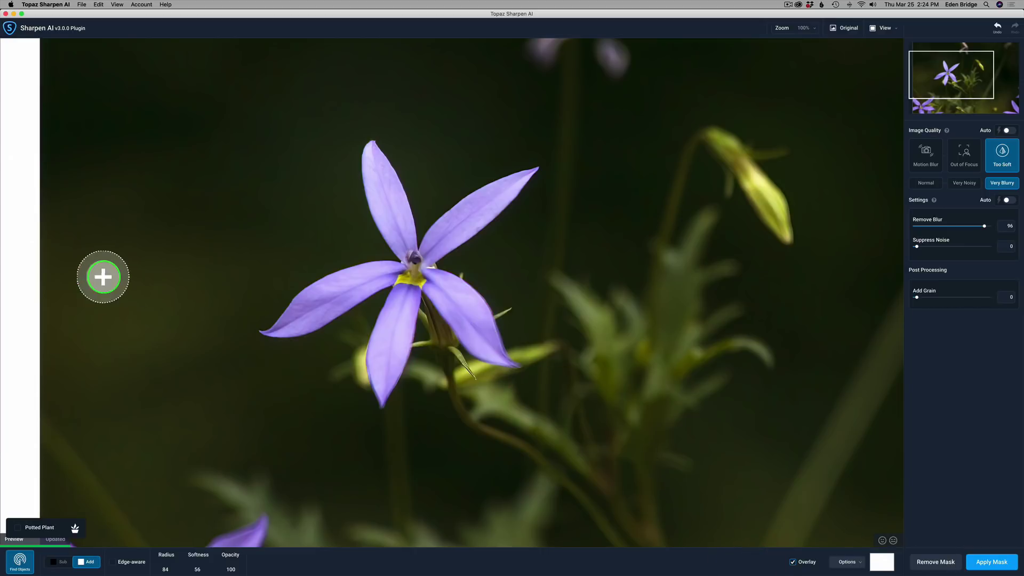
# Step: Paint the Add mask over the top petals and centre, turn off Overlay, and set softness to 11
pyautogui.moveTo(271, 329)
pyautogui.mouseDown()
pyautogui.moveTo(381, 276)
pyautogui.moveTo(426, 268)
pyautogui.moveTo(371, 152)
pyautogui.moveTo(406, 259)
pyautogui.moveTo(445, 223)
pyautogui.moveTo(531, 179)
pyautogui.moveTo(442, 243)
pyautogui.moveTo(433, 259)
pyautogui.moveTo(446, 265)
pyautogui.moveTo(392, 267)
pyautogui.moveTo(391, 283)
pyautogui.moveTo(443, 286)
pyautogui.moveTo(372, 288)
pyautogui.moveTo(342, 306)
pyautogui.moveTo(336, 289)
pyautogui.moveTo(312, 300)
pyautogui.moveTo(298, 334)
pyautogui.moveTo(323, 315)
pyautogui.moveTo(372, 146)
pyautogui.moveTo(378, 256)
pyautogui.moveTo(402, 211)
pyautogui.moveTo(526, 171)
pyautogui.moveTo(517, 180)
pyautogui.moveTo(466, 153)
pyautogui.mouseUp()
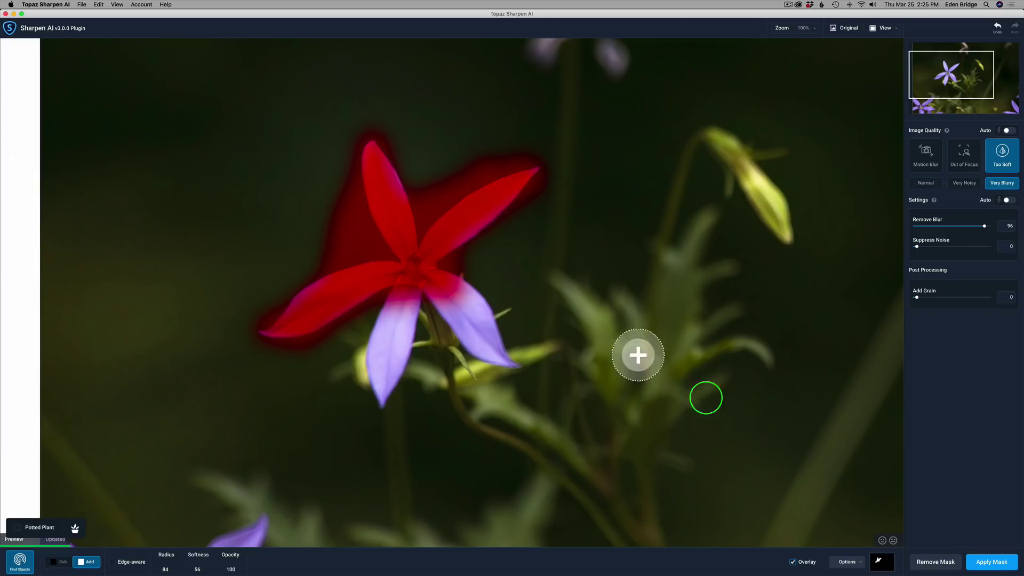
pyautogui.click(793, 562)
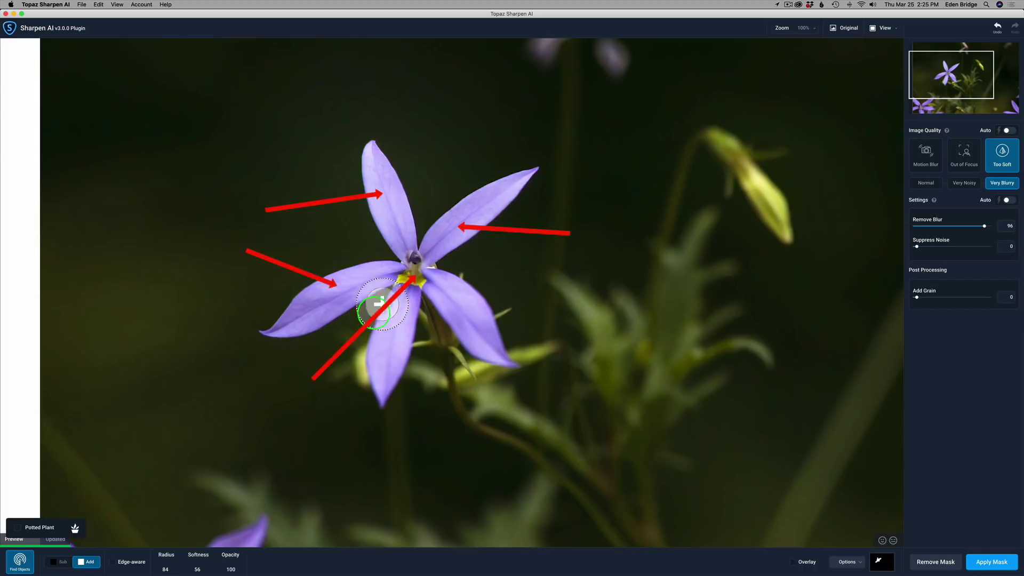
pyautogui.click(193, 559)
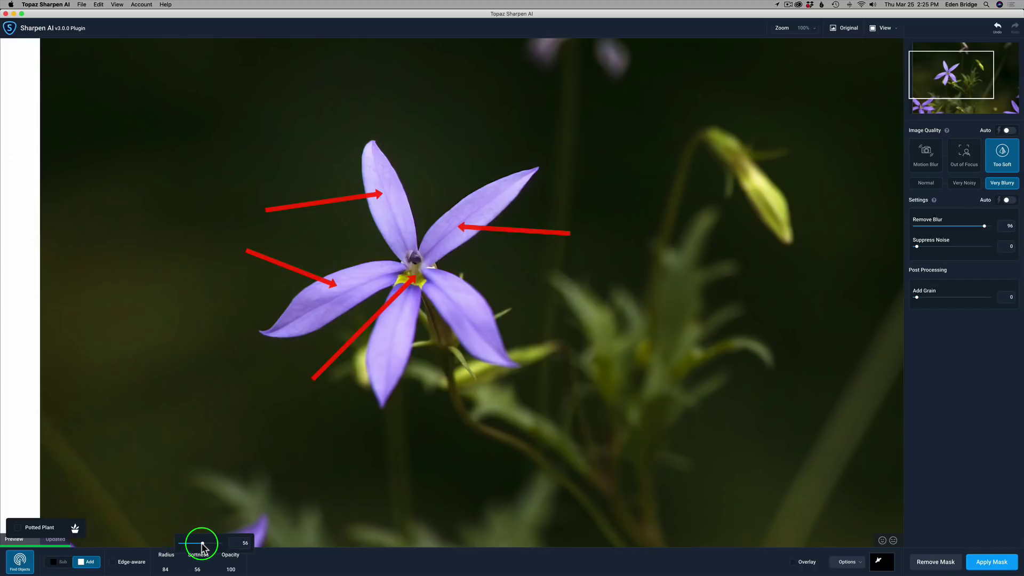
pyautogui.moveTo(202, 545)
pyautogui.mouseDown()
pyautogui.moveTo(171, 545)
pyautogui.moveTo(187, 544)
pyautogui.mouseUp()
pyautogui.moveTo(407, 414)
pyautogui.mouseDown()
pyautogui.moveTo(398, 430)
pyautogui.moveTo(424, 307)
pyautogui.moveTo(457, 382)
pyautogui.moveTo(427, 350)
pyautogui.moveTo(425, 322)
pyautogui.moveTo(432, 336)
pyautogui.mouseUp()
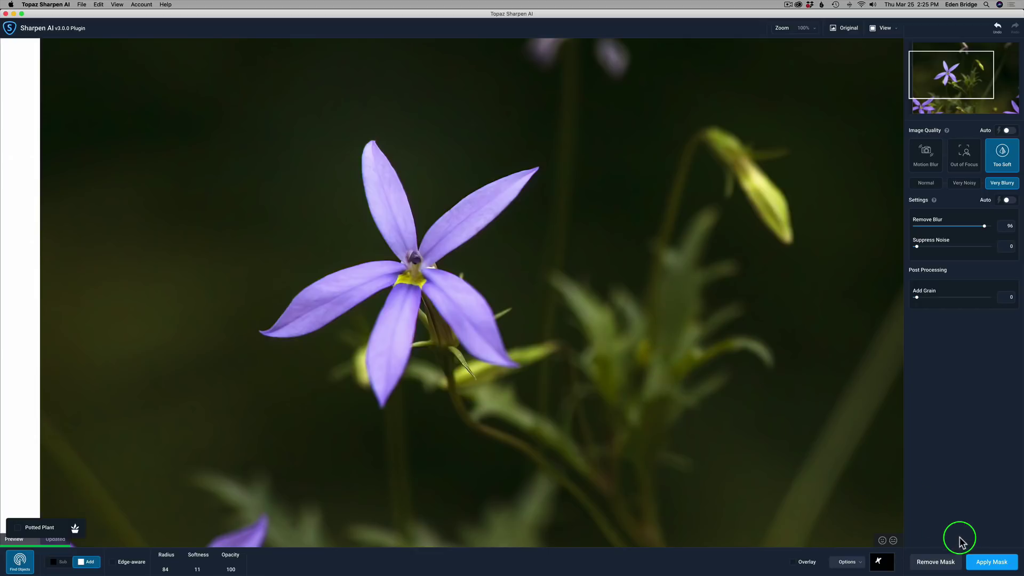
# Step: Accept the painted mask and apply the sharpening to send it back to Photoshop
pyautogui.click(986, 560)
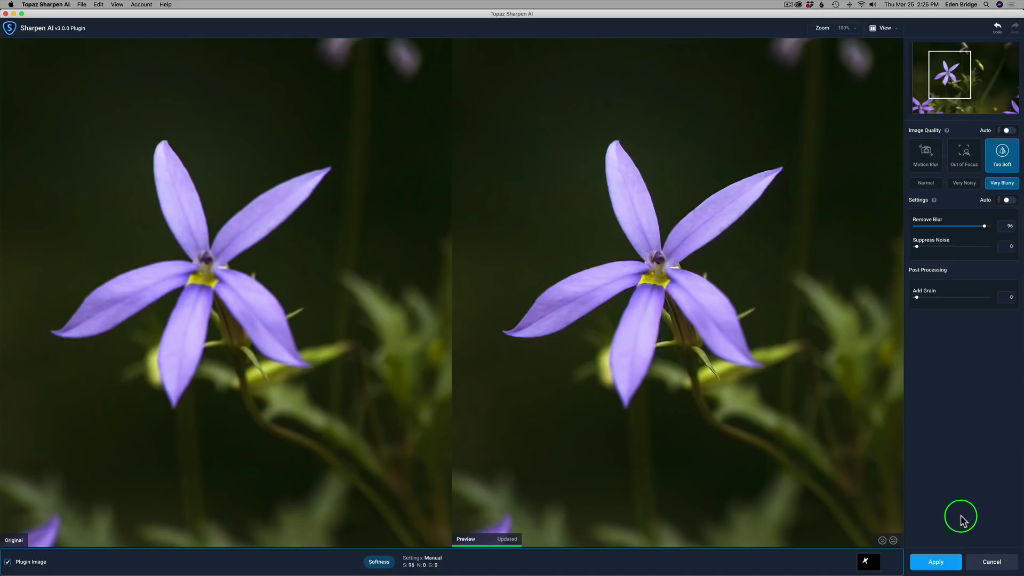
pyautogui.click(939, 560)
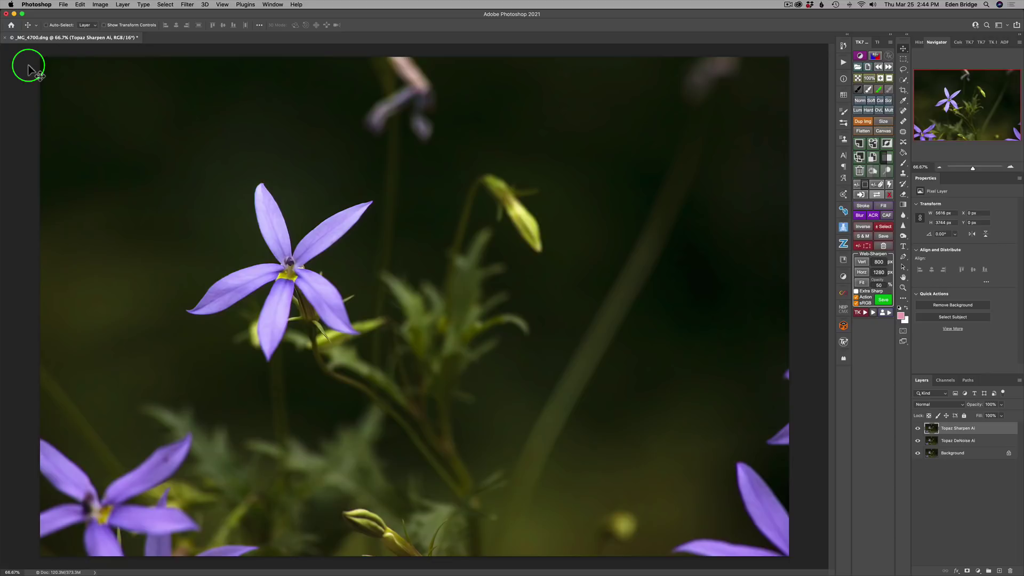
pyautogui.click(27, 4)
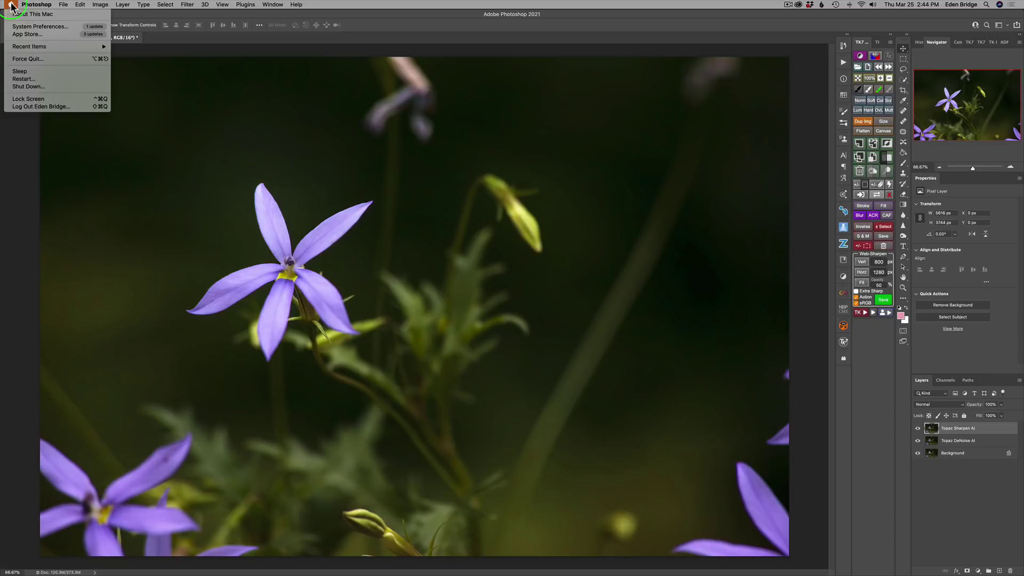
pyautogui.click(27, 14)
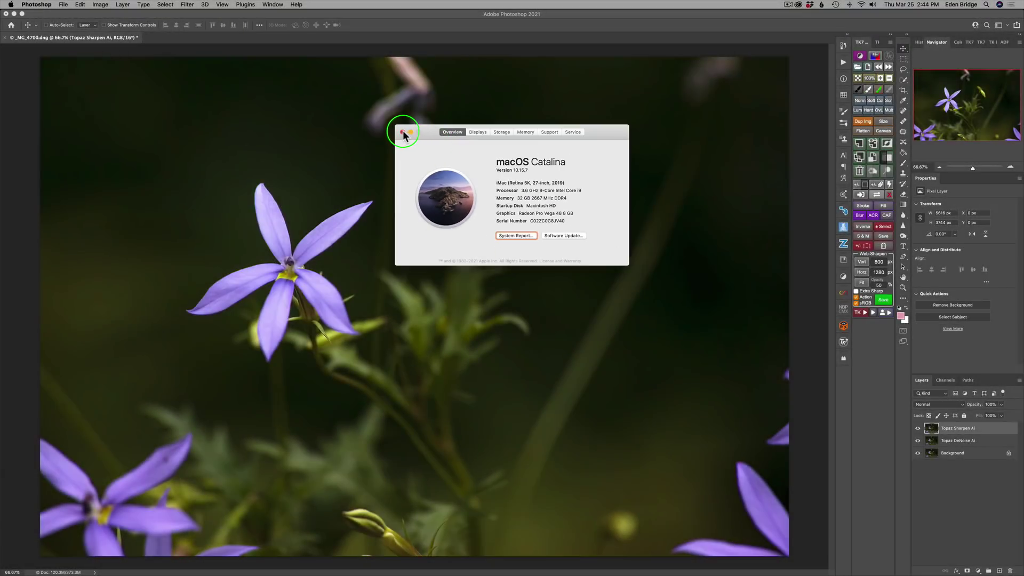
pyautogui.click(402, 132)
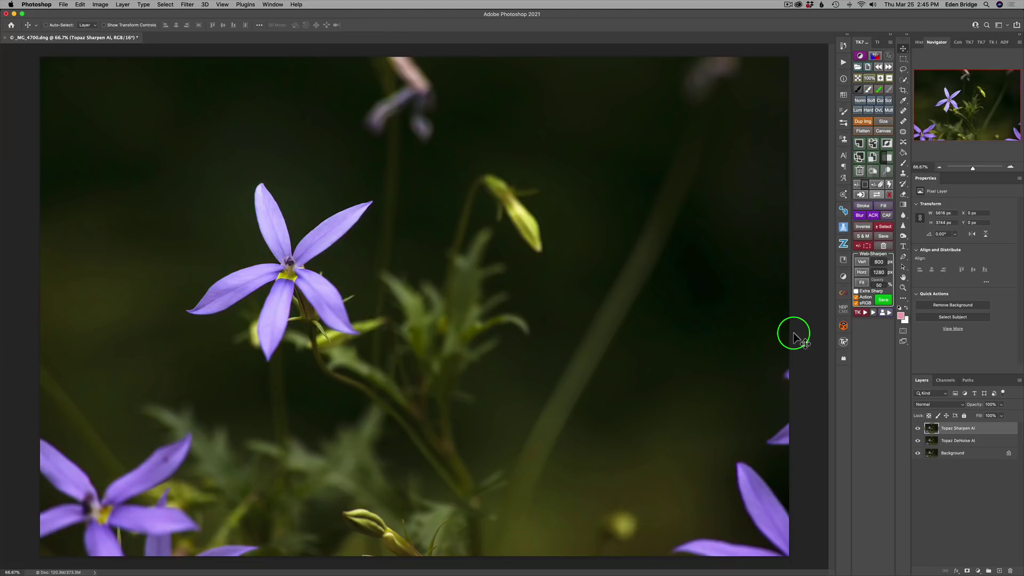
# Step: Zoom in to 200% and scroll to centre the sharpened wildflower
pyautogui.click(880, 78)
pyautogui.click(881, 78)
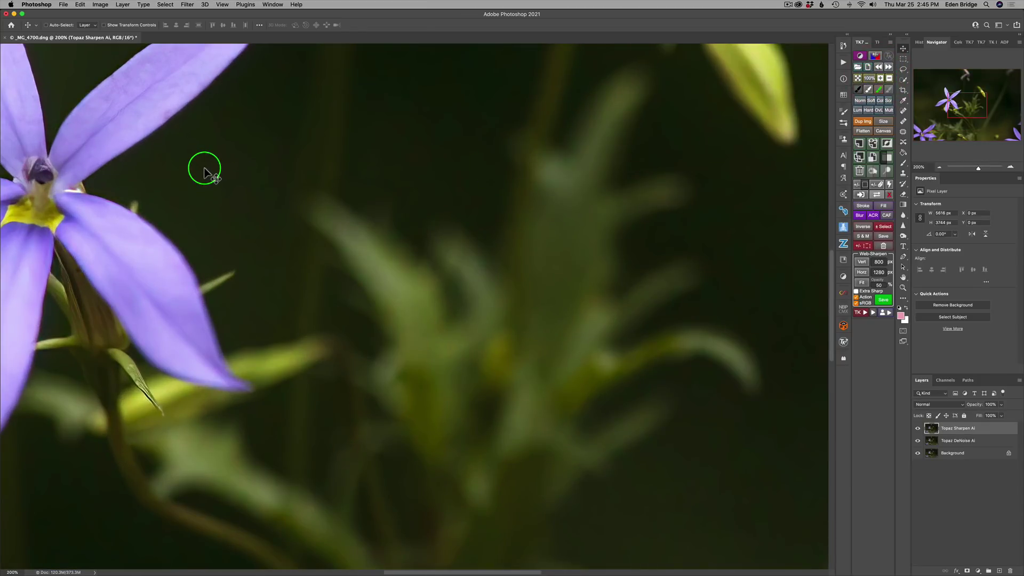
pyautogui.hscroll(-2, 206, 170)
pyautogui.hscroll(-10, 205, 169)
pyautogui.scroll(4, 205, 170)
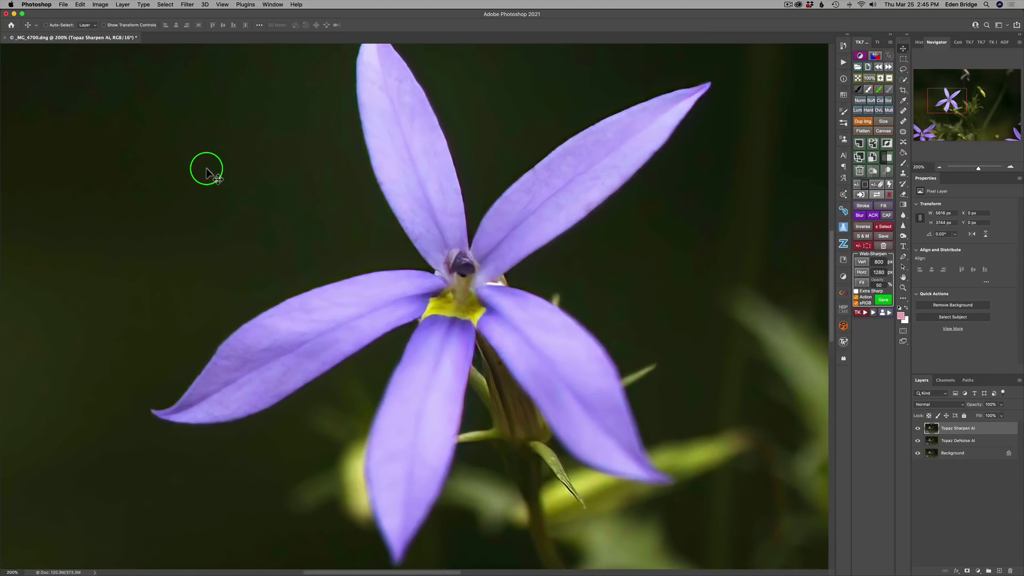
pyautogui.scroll(2, 206, 170)
pyautogui.scroll(-1, 206, 169)
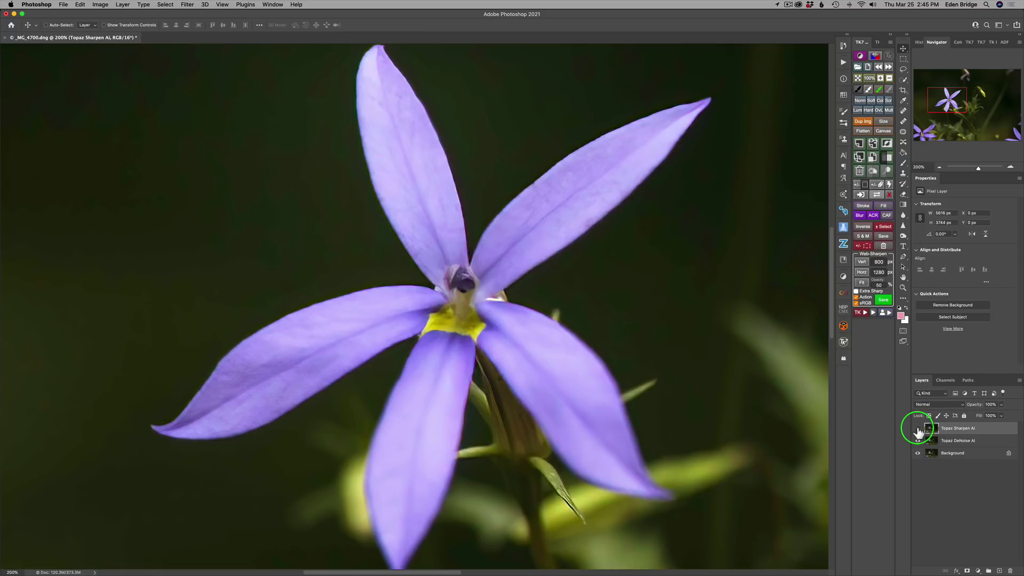
# Step: Hide and re-show the Topaz Sharpen AI layer to compare the flower before and after sharpening
pyautogui.click(917, 428)
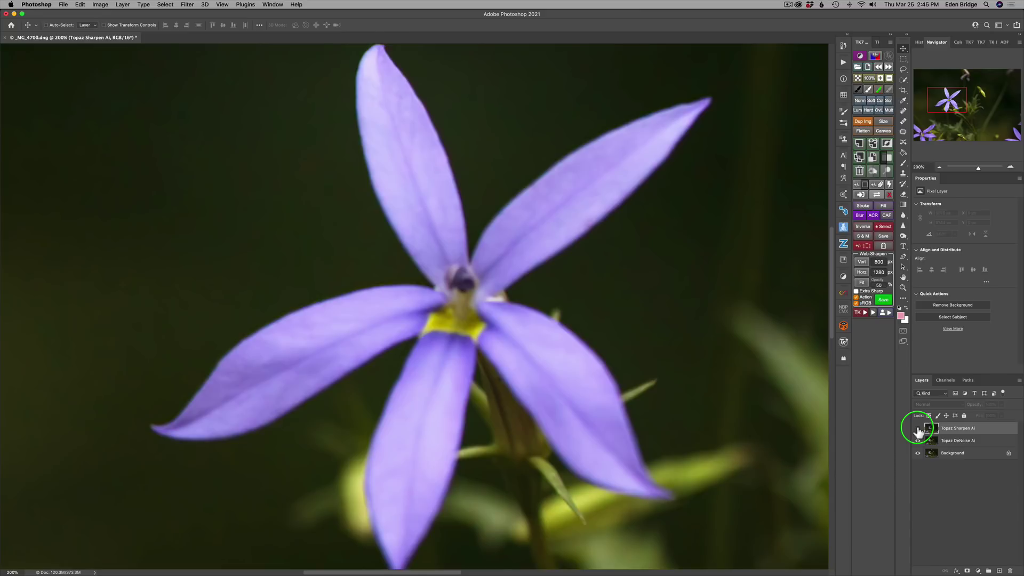
pyautogui.click(917, 428)
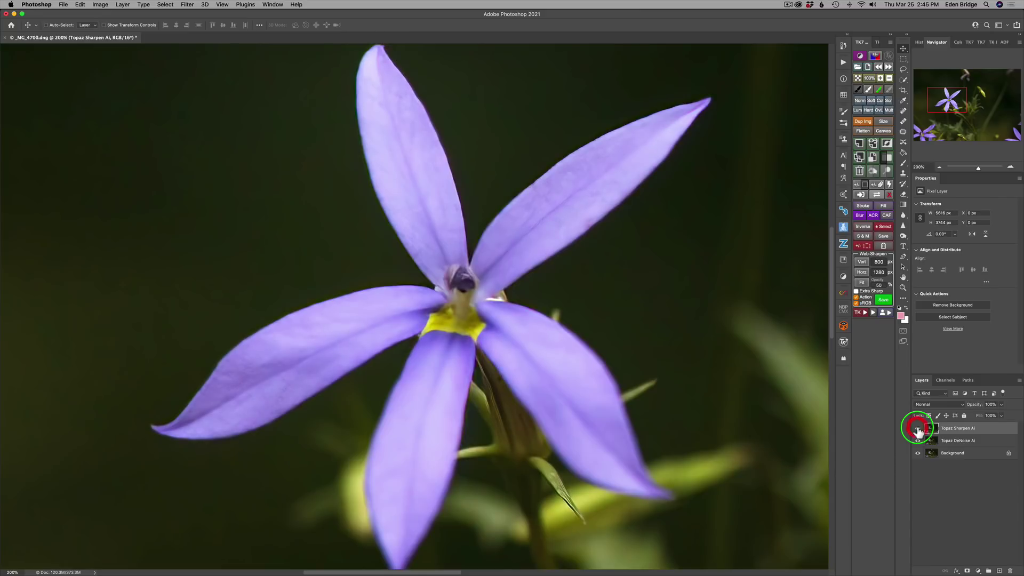